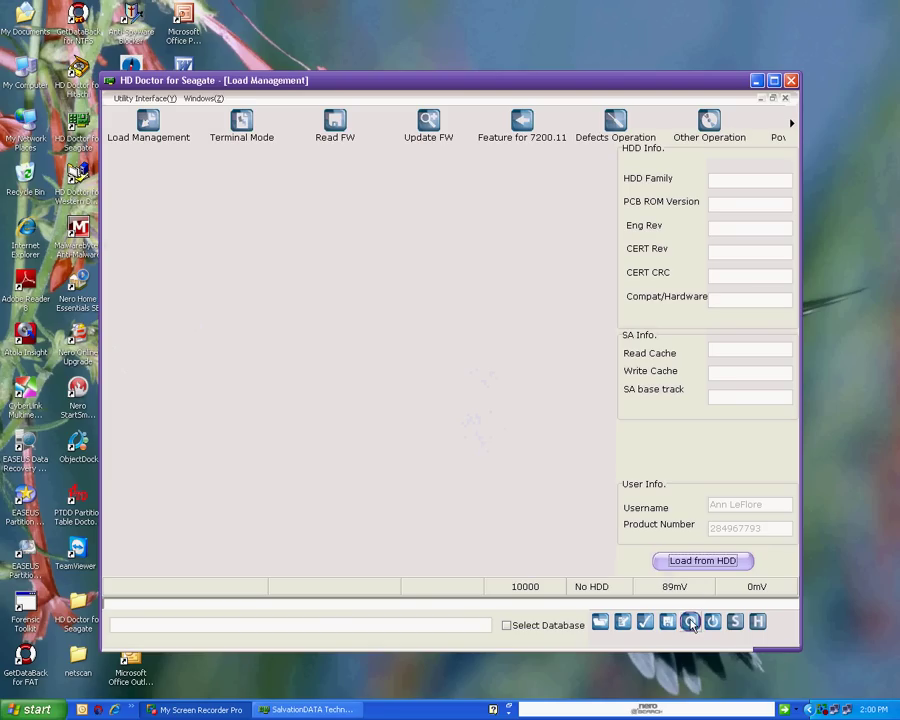
Power on the connected Seagate drive and bring up its output in Terminal Mode
click(690, 622)
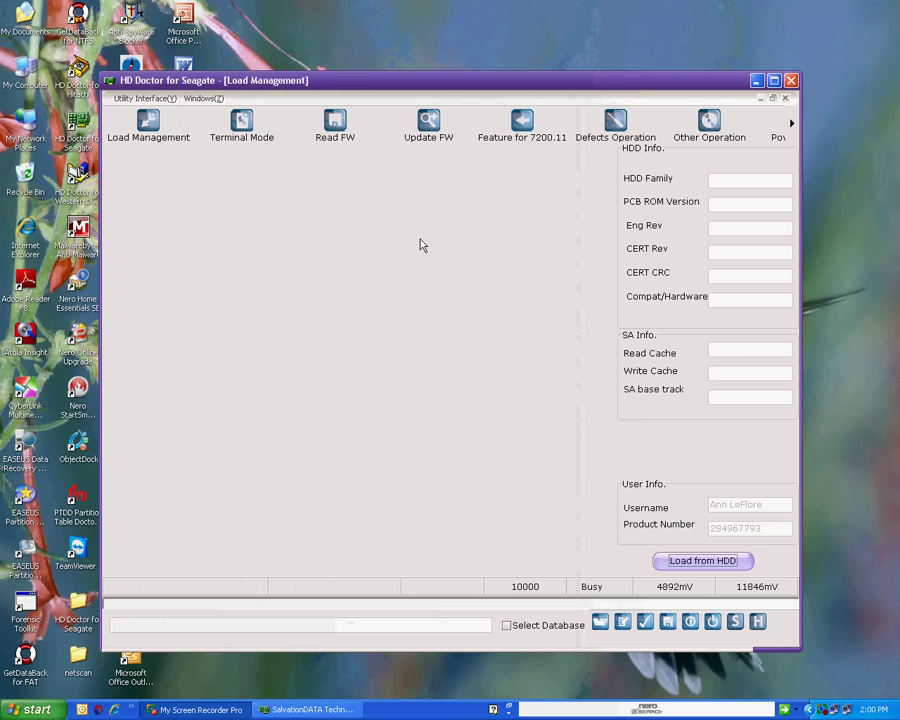
click(244, 124)
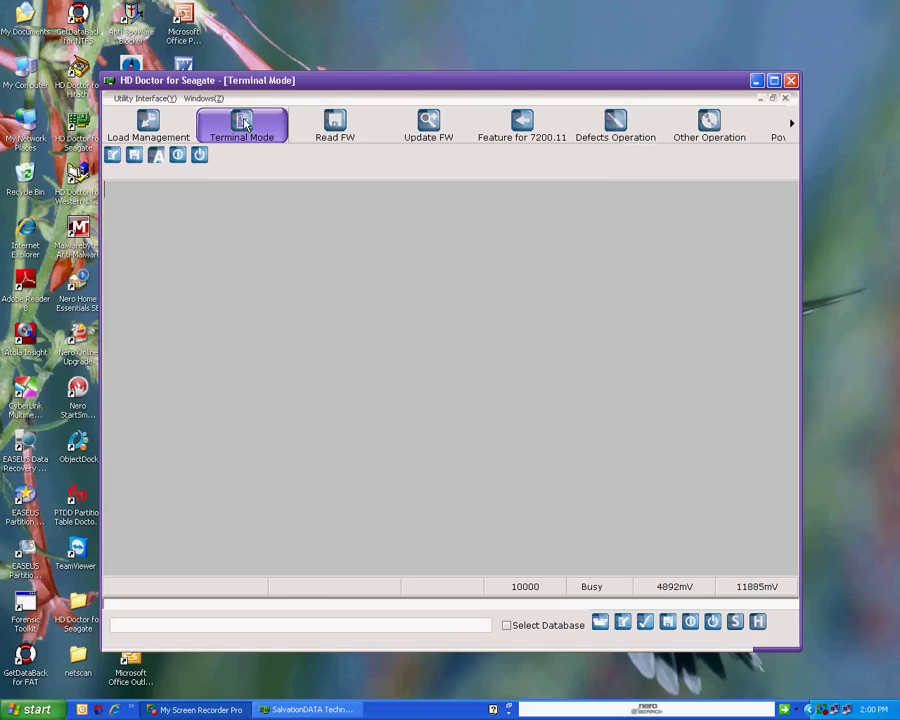
click(178, 156)
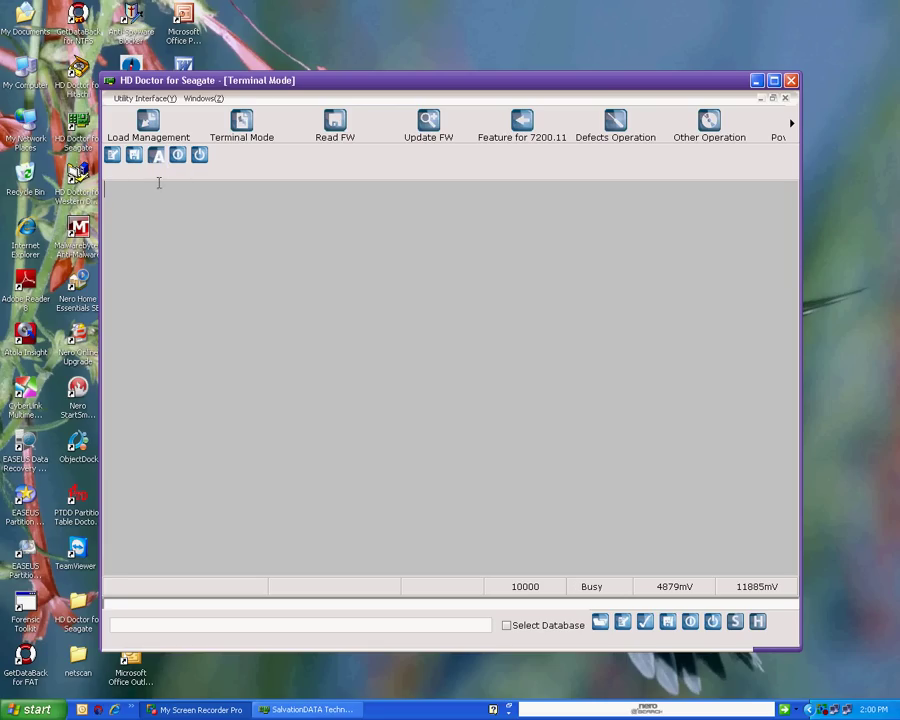
click(157, 160)
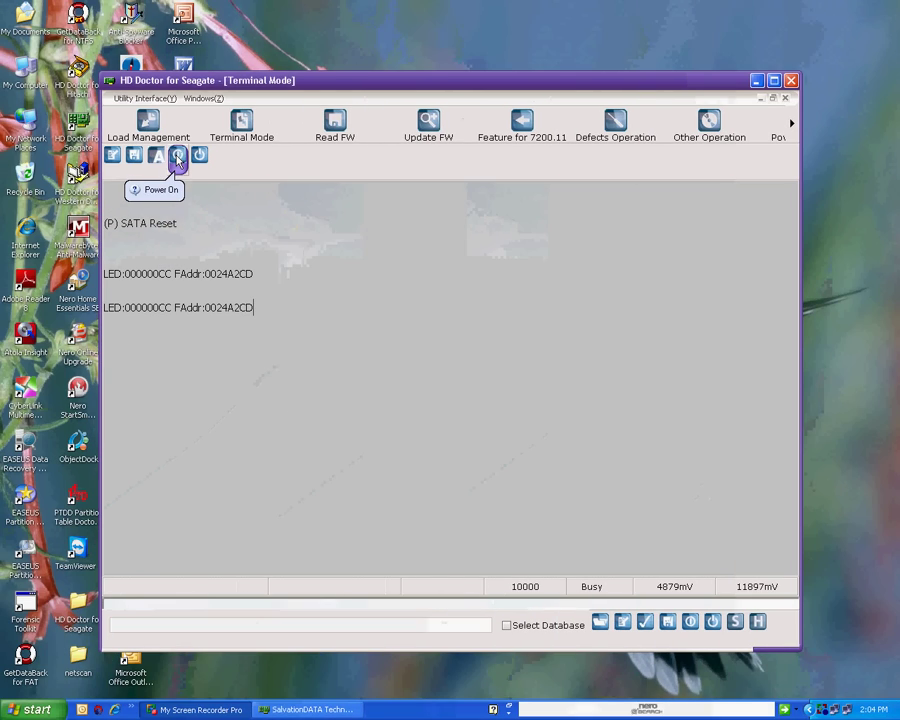
click(177, 158)
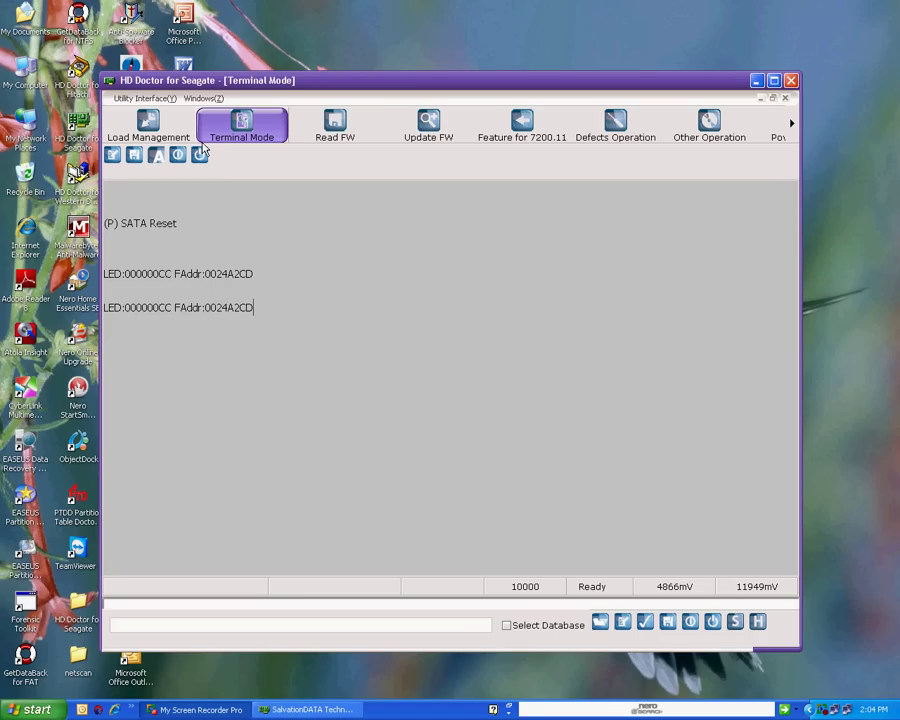
Start the F3 diagnostic prompt, switch to level 2 with /2, and cycle the motor with Z and U
key(ctrl+z)
text(/2)
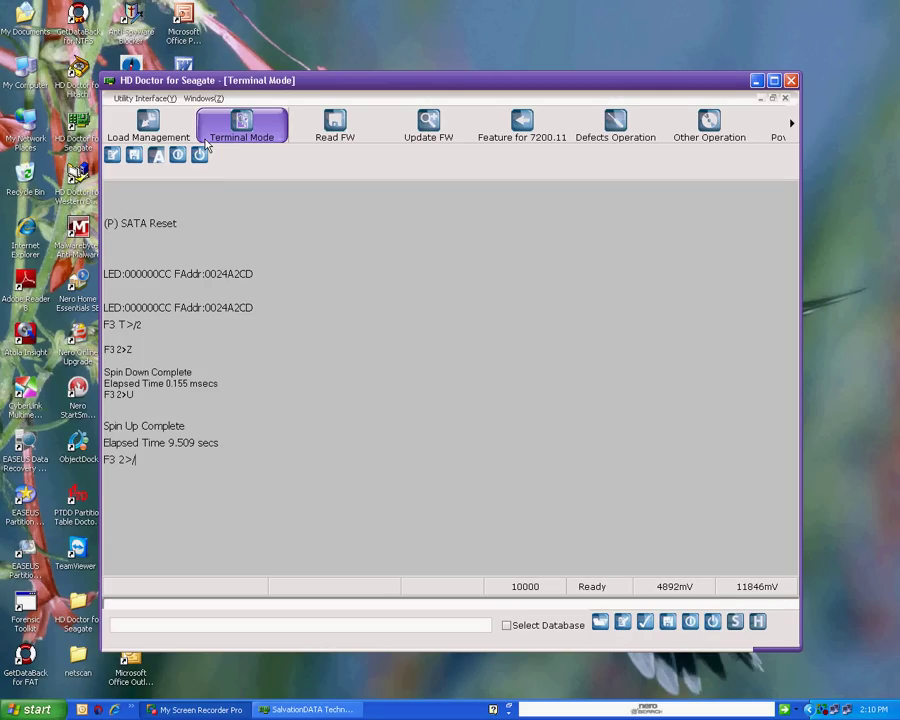
Switch the diagnostic terminal to level 1 with /1 and run the N1 command
text(/1)
key(Return)
text(N1)
key(Return)
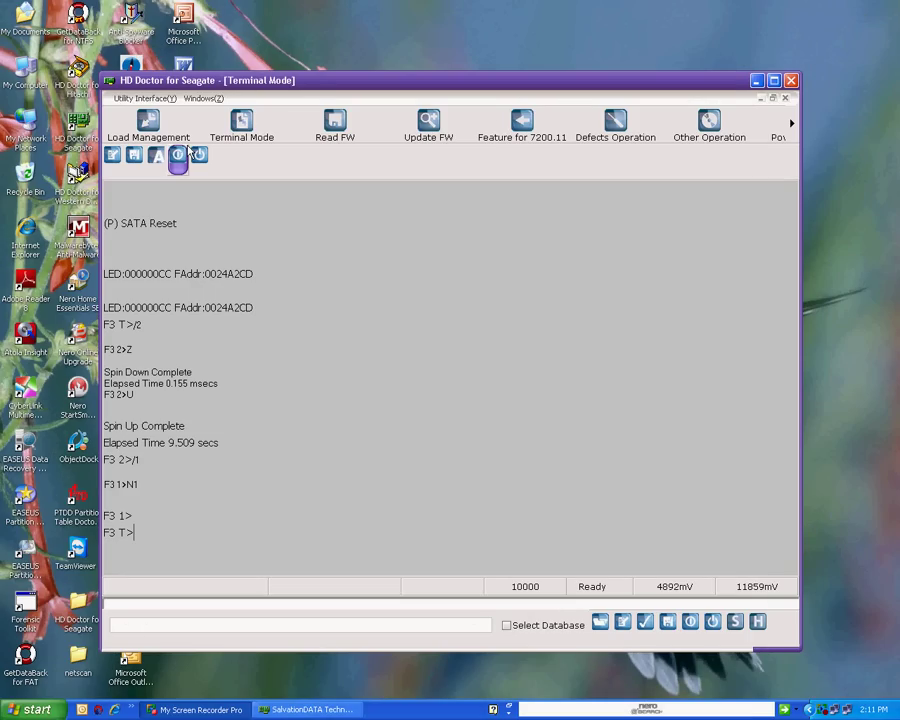
Run the i4,1,22 command at the F3 T level of the diagnostic terminal
text(i)
text(4)
text(,)
text(1)
text(,)
text(2)
text(2)
Format the drive's user partition at the F3 T level with the command m0,2,2,0,0,0,0,22
text(m)
text(0)
text(,2)
text(,2)
text(,)
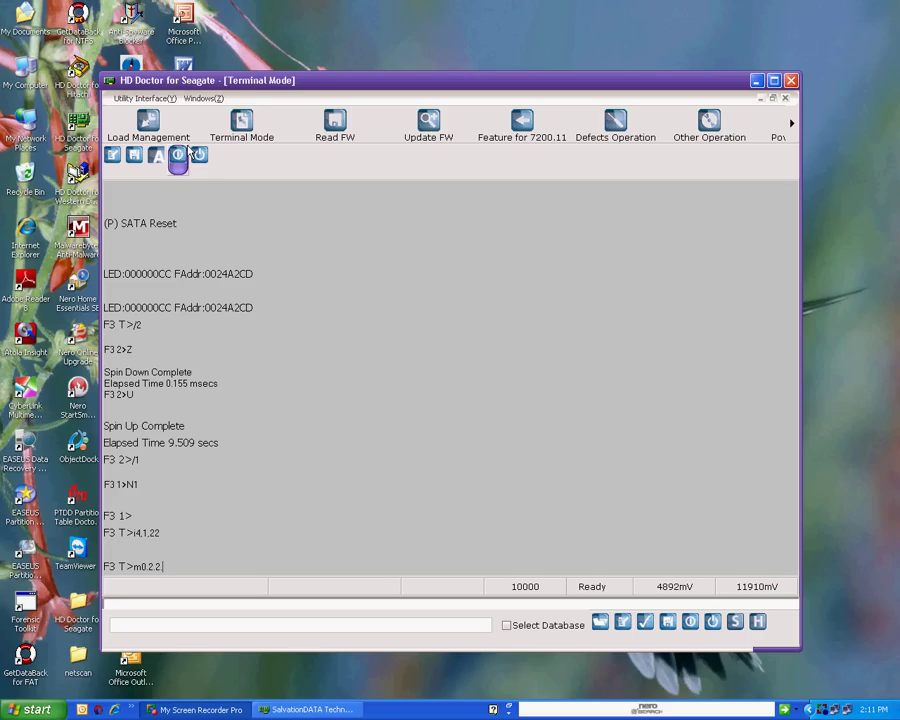
text(0,0,0,0,22)
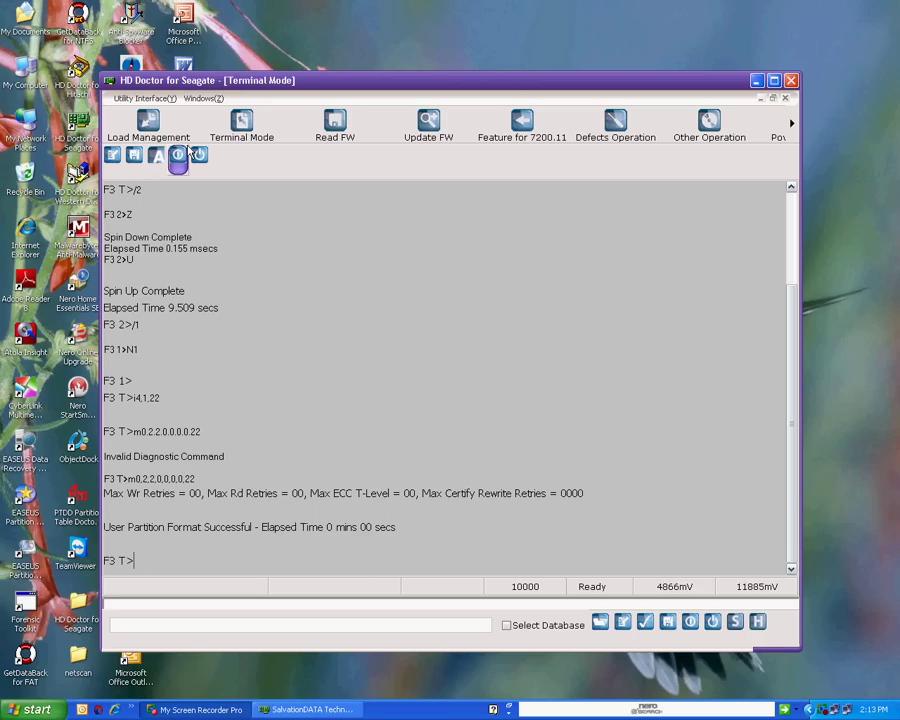
Switch the diagnostic terminal back to level 2 with /2 and spin the motor down with Z
text(/2)
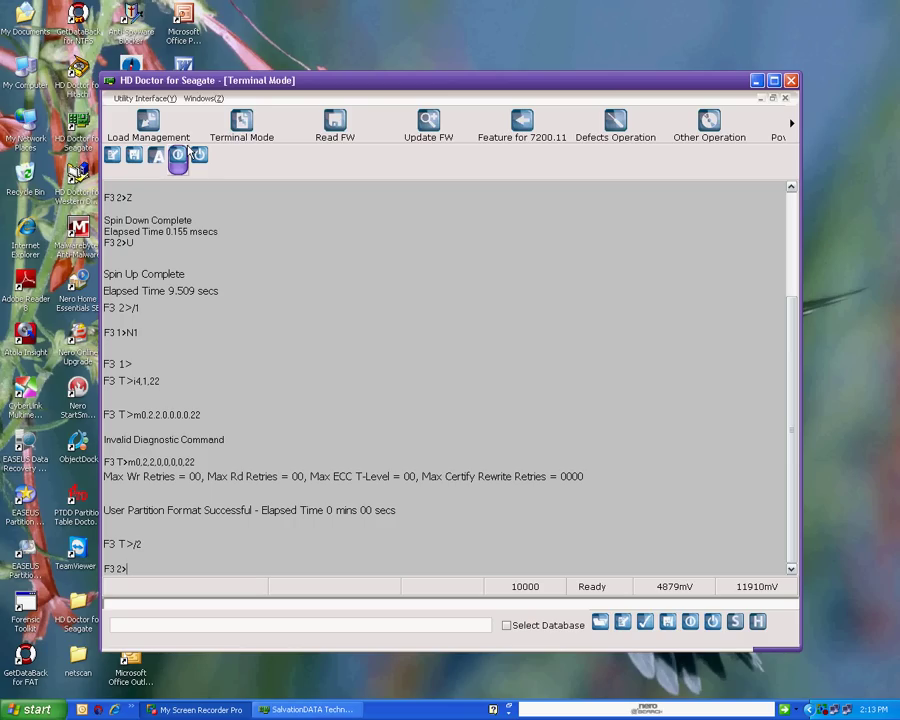
text(Z)
key(Return)
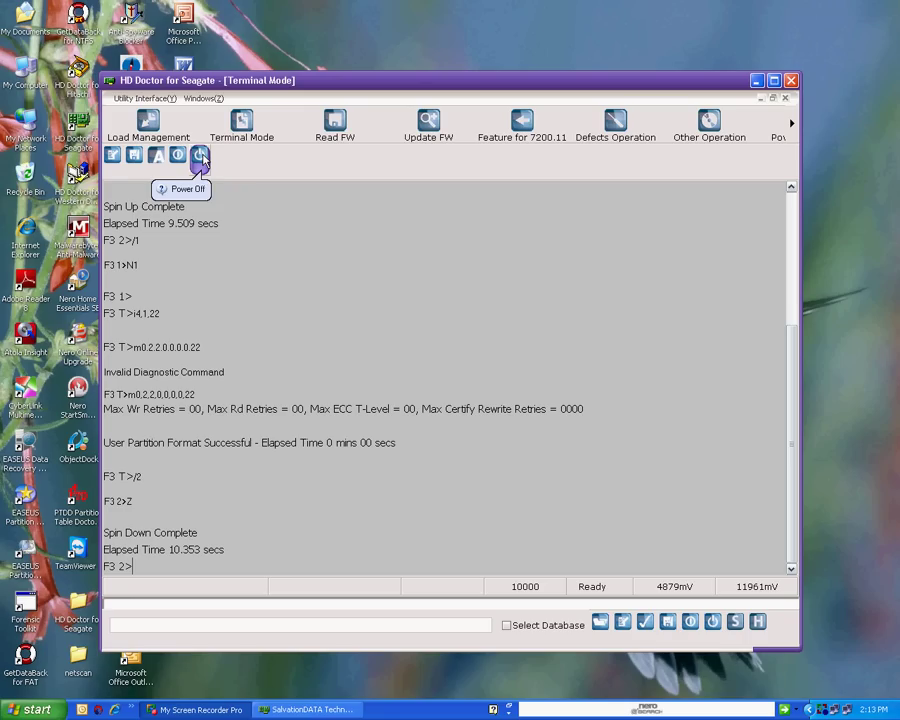
Power the drive off and on again, and load its information from the HDD in Load Management
click(201, 158)
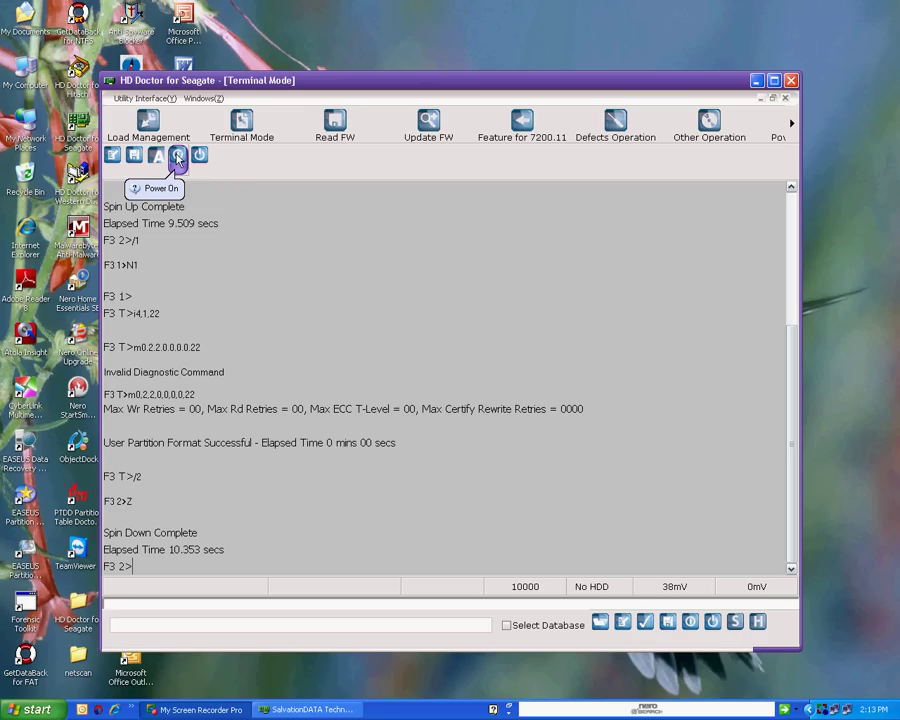
click(178, 158)
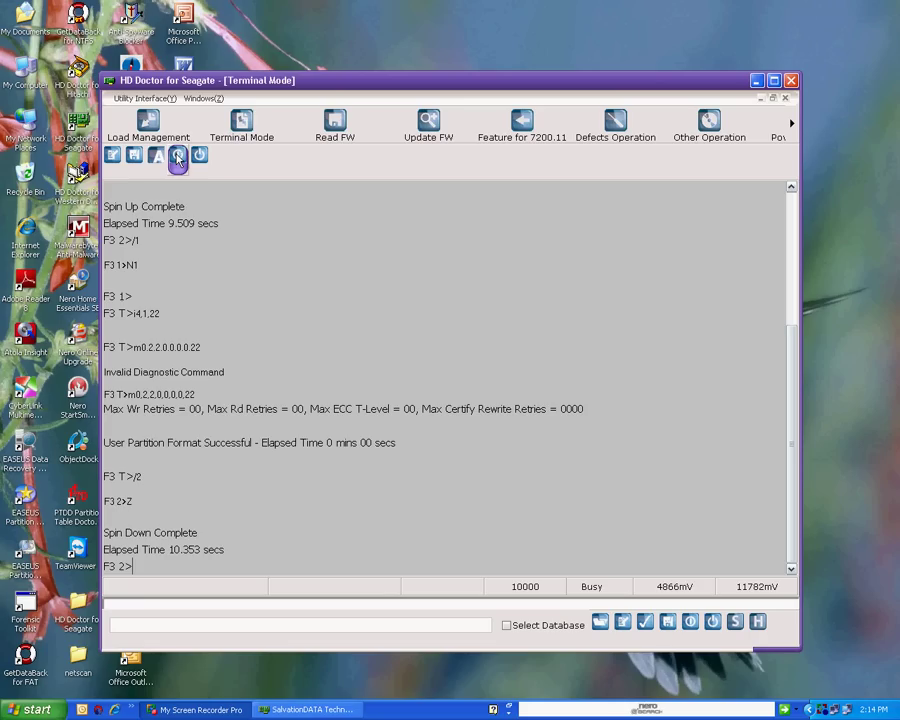
click(177, 158)
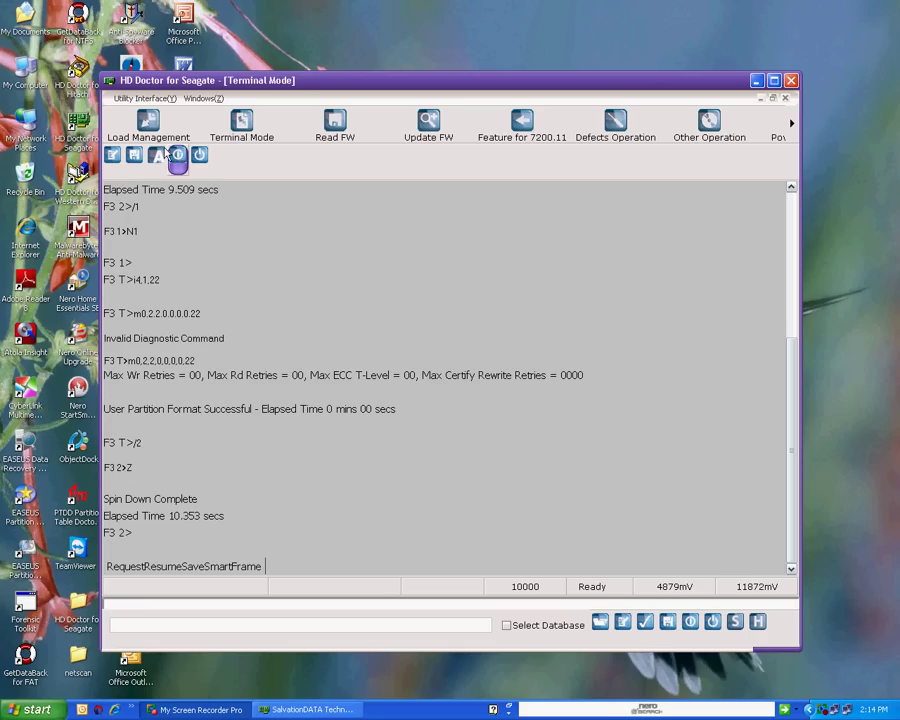
click(147, 125)
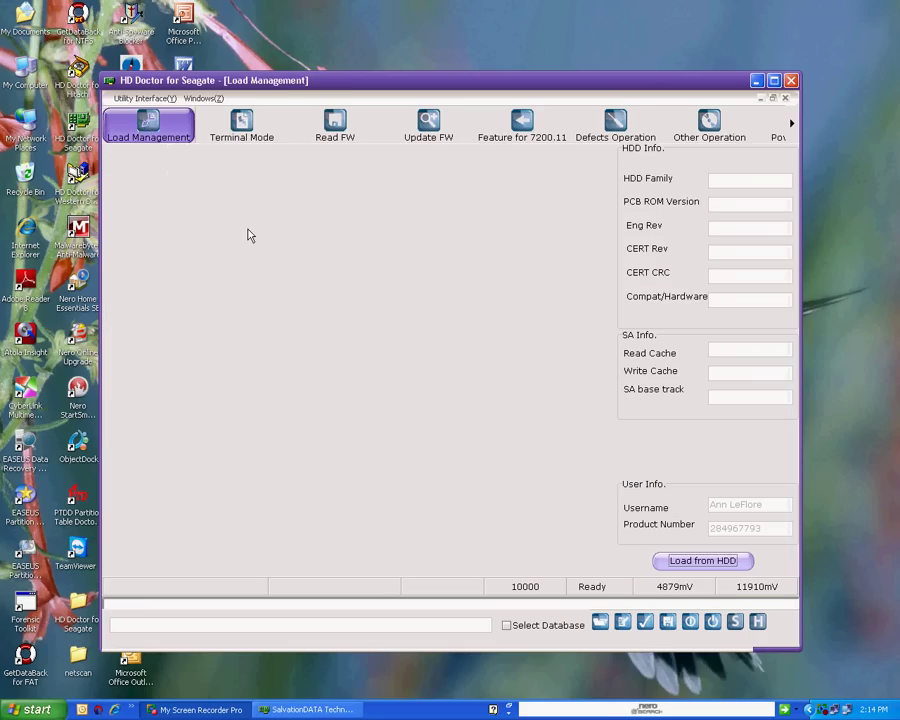
click(691, 564)
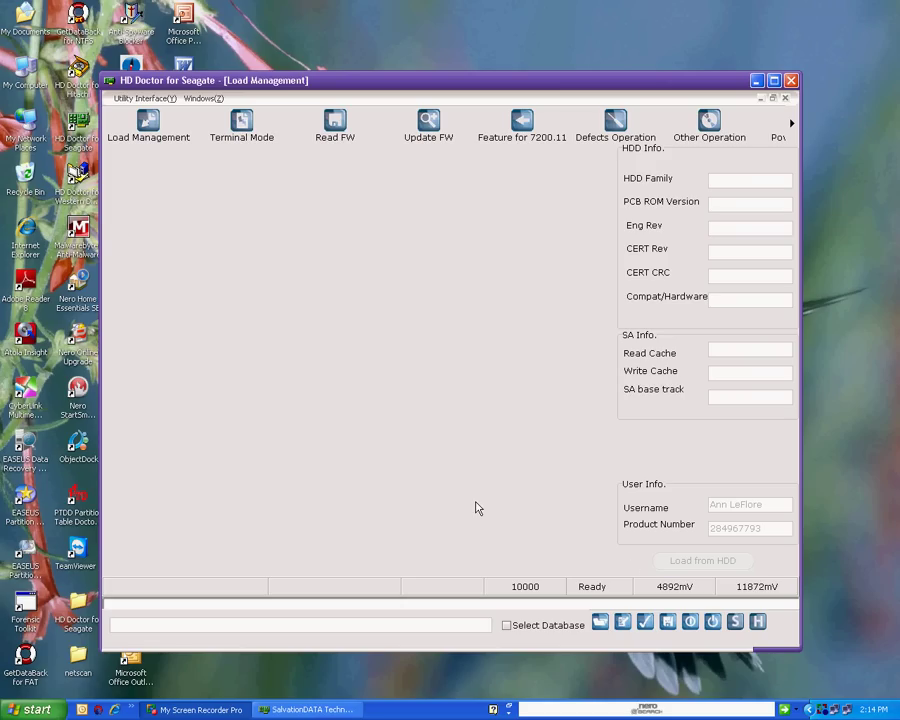